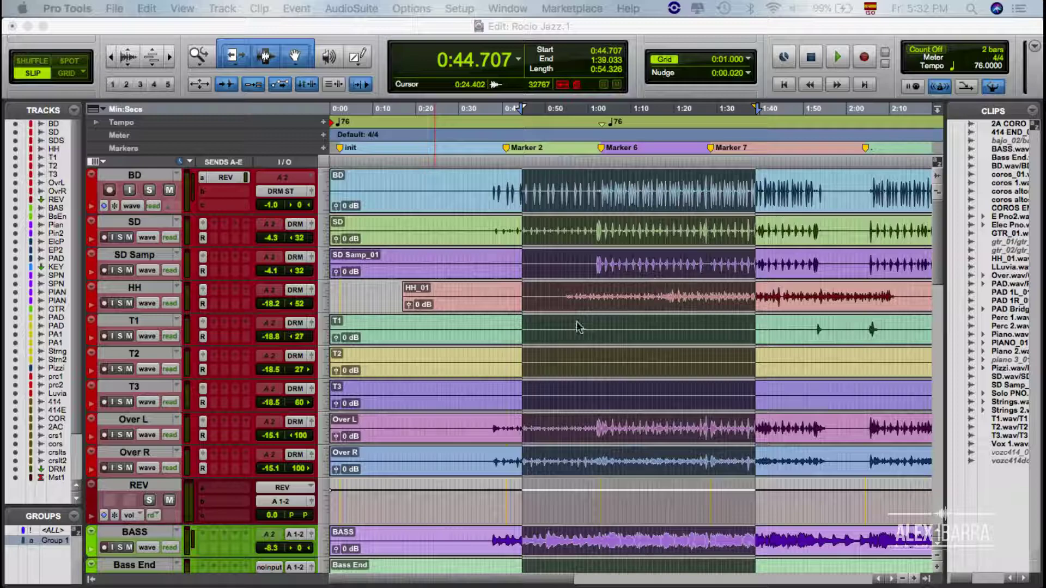
# Return to the Edit window and toggle the visibility of the BD and SD tracks off and back on.
pyautogui.hotkey('ctrl', 'Up')
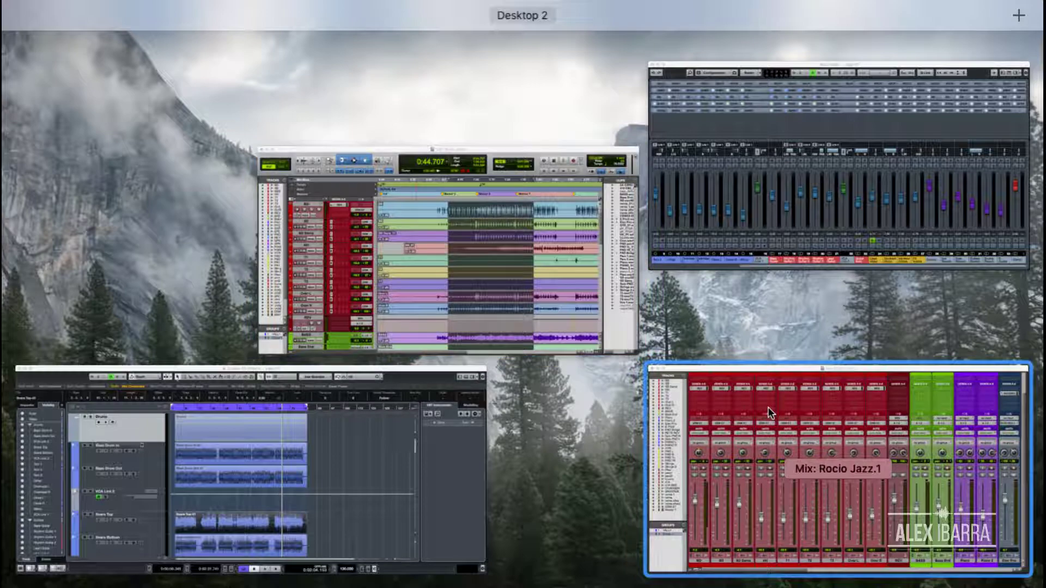
pyautogui.click(580, 333)
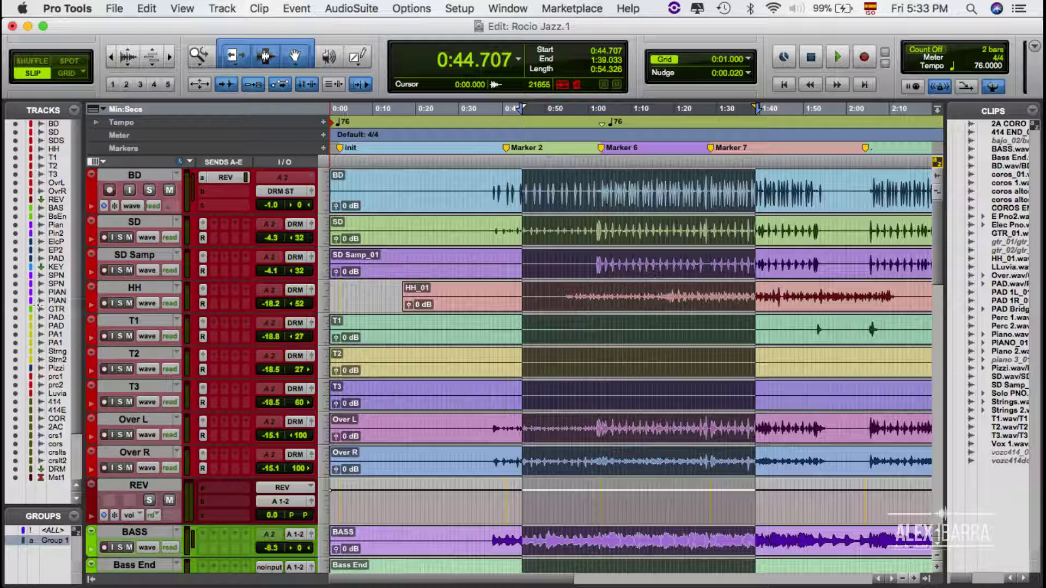
pyautogui.click(15, 124)
pyautogui.click(15, 125)
pyautogui.click(15, 132)
pyautogui.click(15, 132)
pyautogui.click(51, 539)
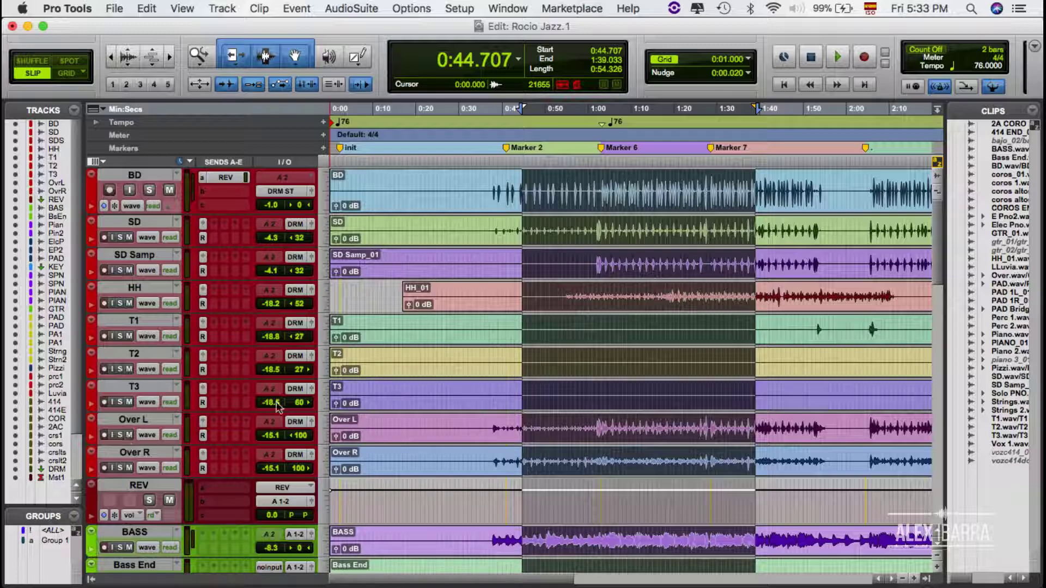
# Look over the tracks below the drums in the Edit window, from Bass End down to GTR.
pyautogui.scroll(-4, 209, 262)
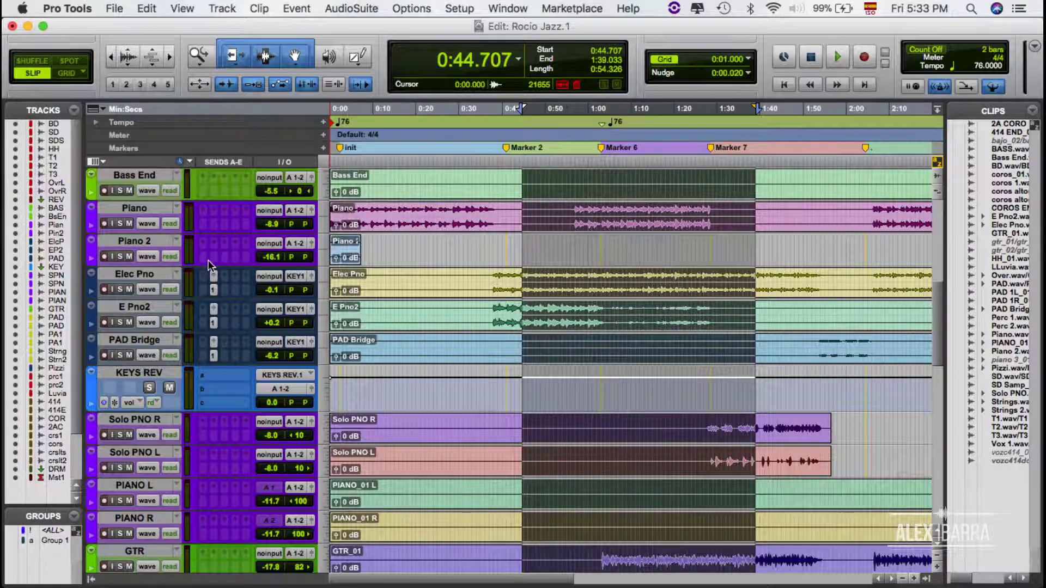
pyautogui.scroll(-1, 208, 260)
pyautogui.scroll(5, 208, 260)
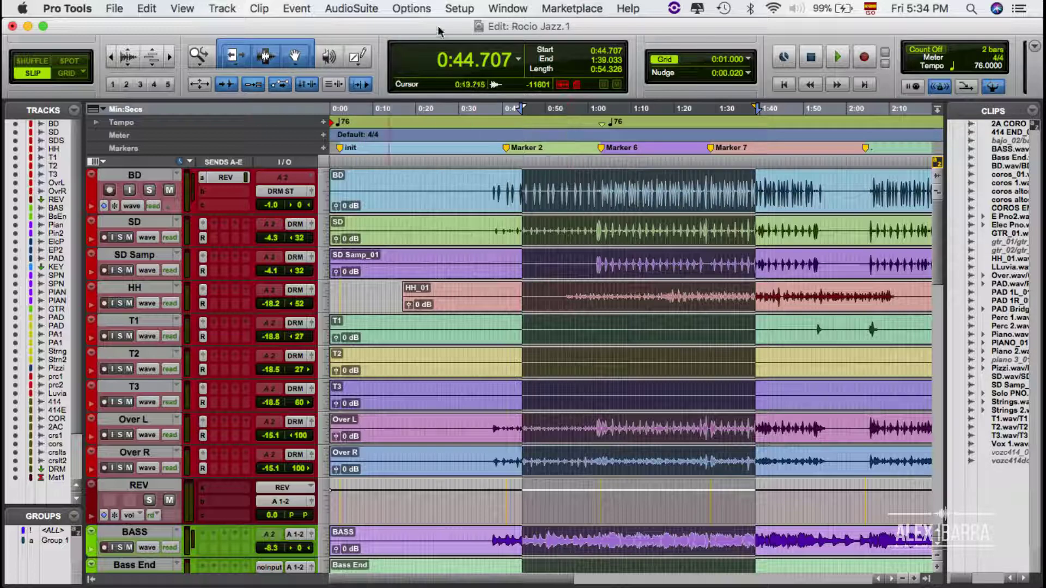
# Set the main counter's time scale to Bars|Beats and view the note-value options for the grid.
pyautogui.click(516, 58)
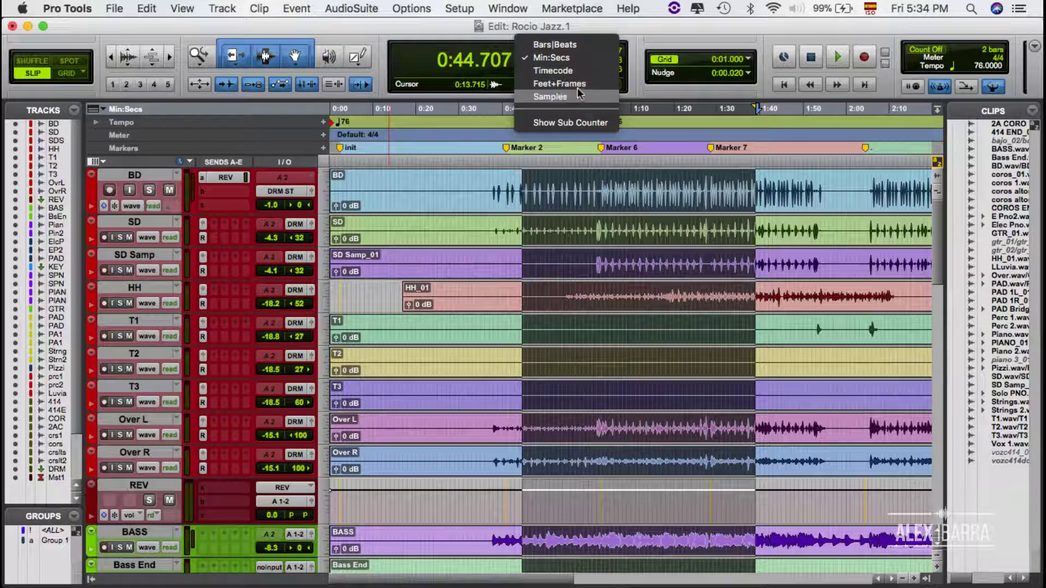
pyautogui.click(635, 34)
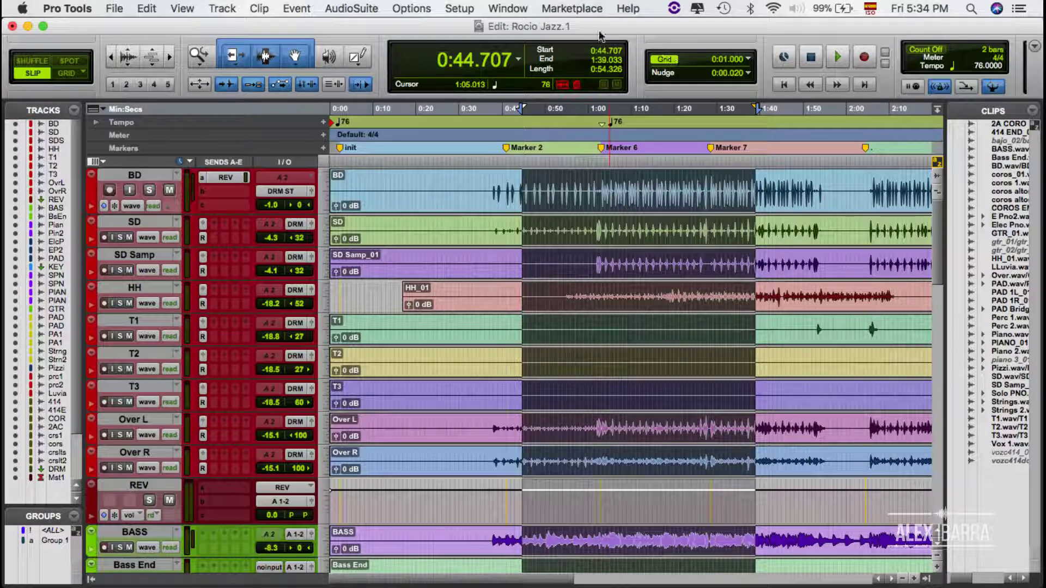
pyautogui.click(519, 64)
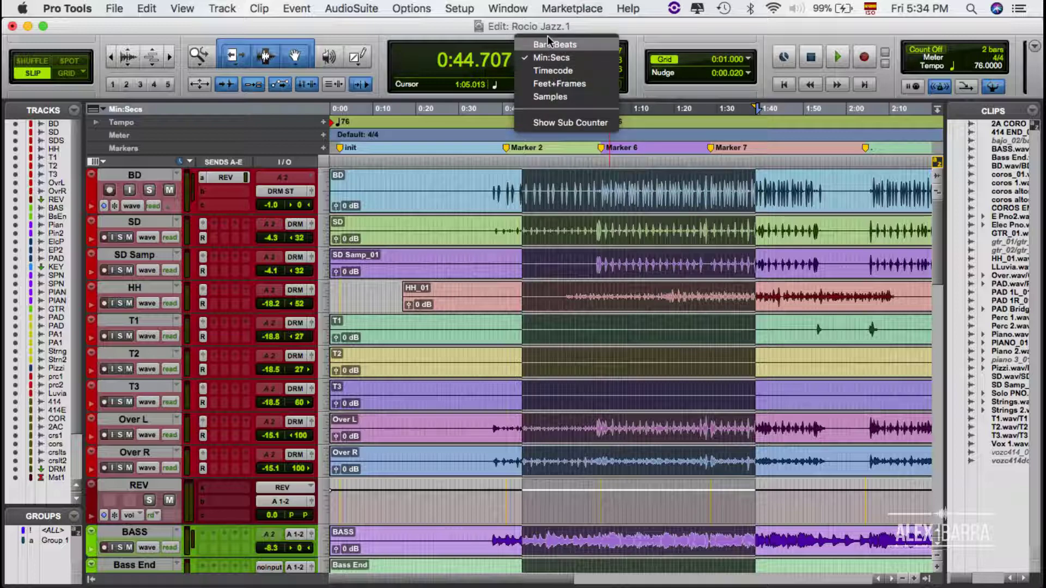
pyautogui.press('Escape')
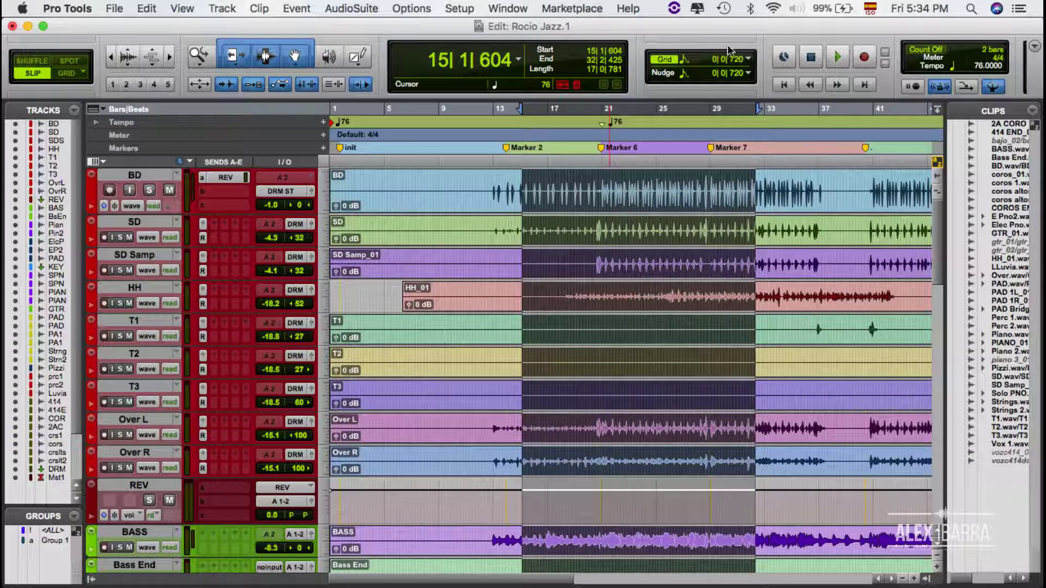
pyautogui.click(748, 59)
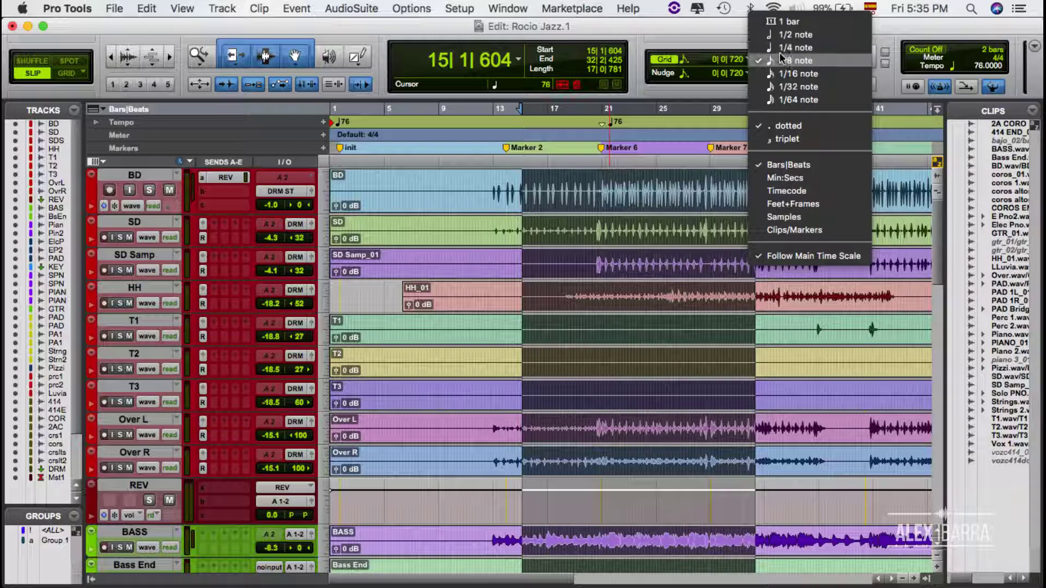
pyautogui.click(723, 41)
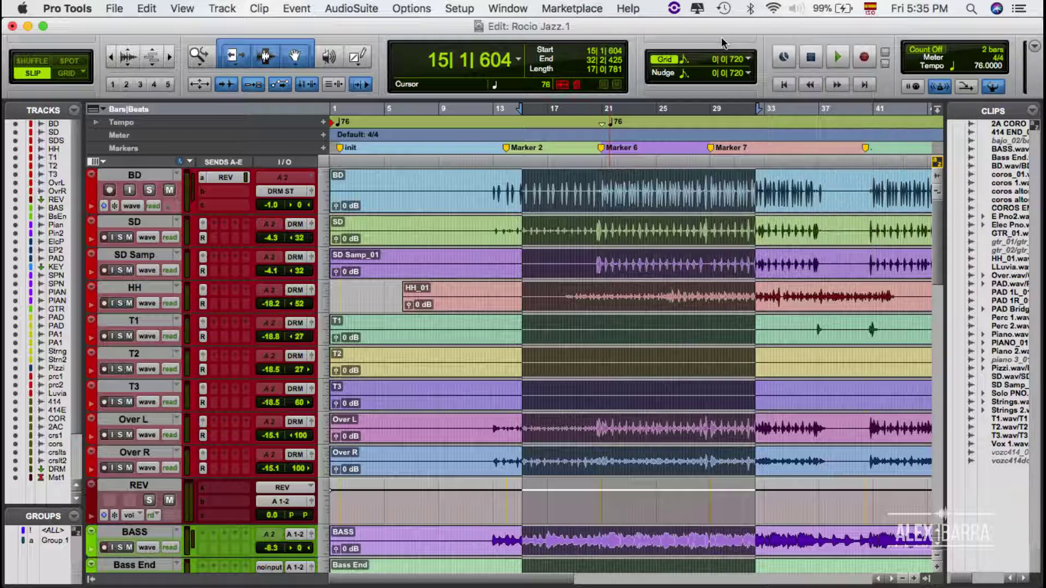
# Set the main counter's time scale to Min:Secs and view the time options for the grid and nudge values.
pyautogui.click(519, 59)
pyautogui.click(529, 75)
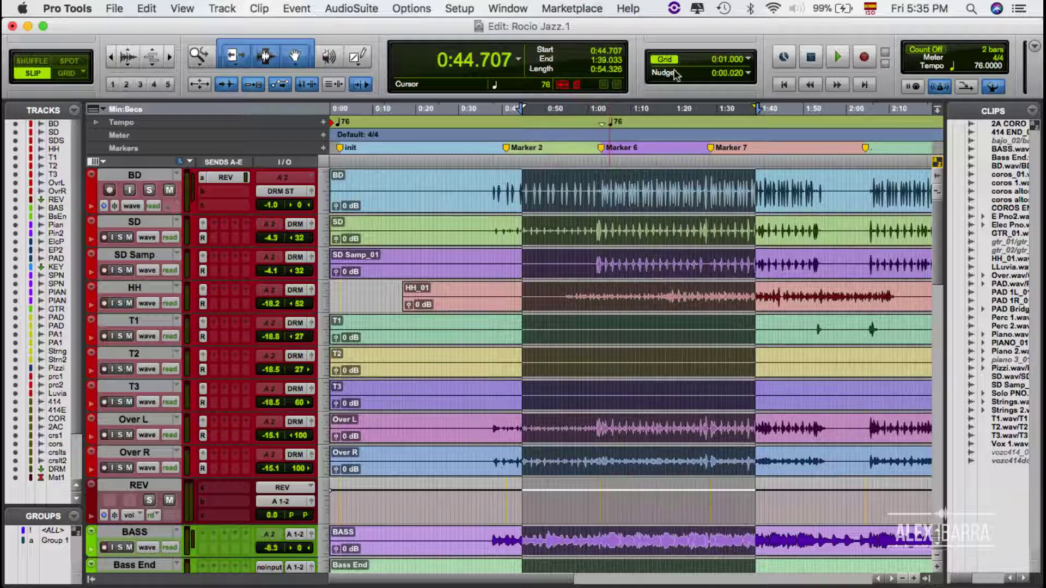
pyautogui.click(744, 58)
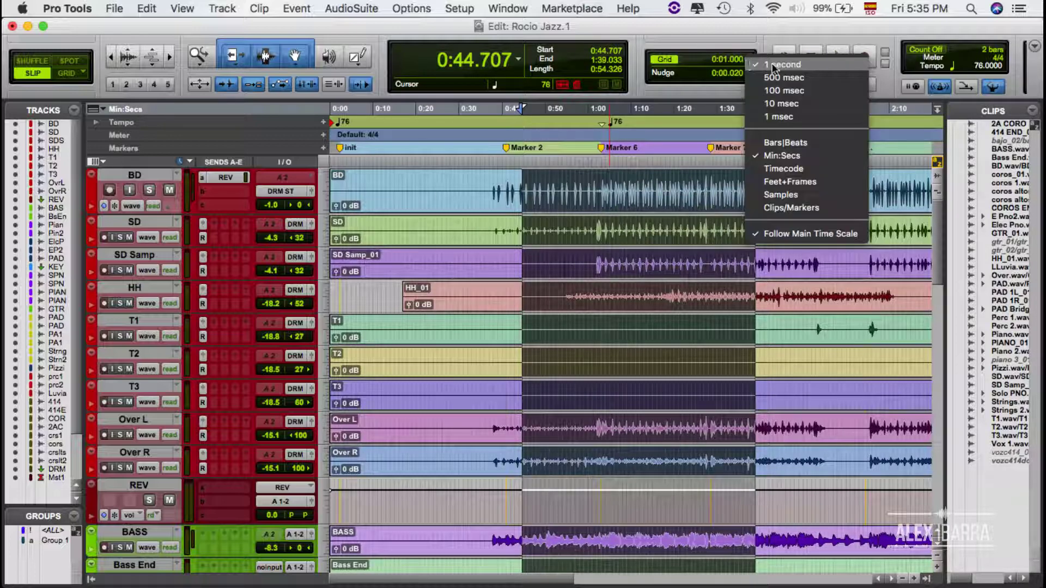
pyautogui.click(757, 65)
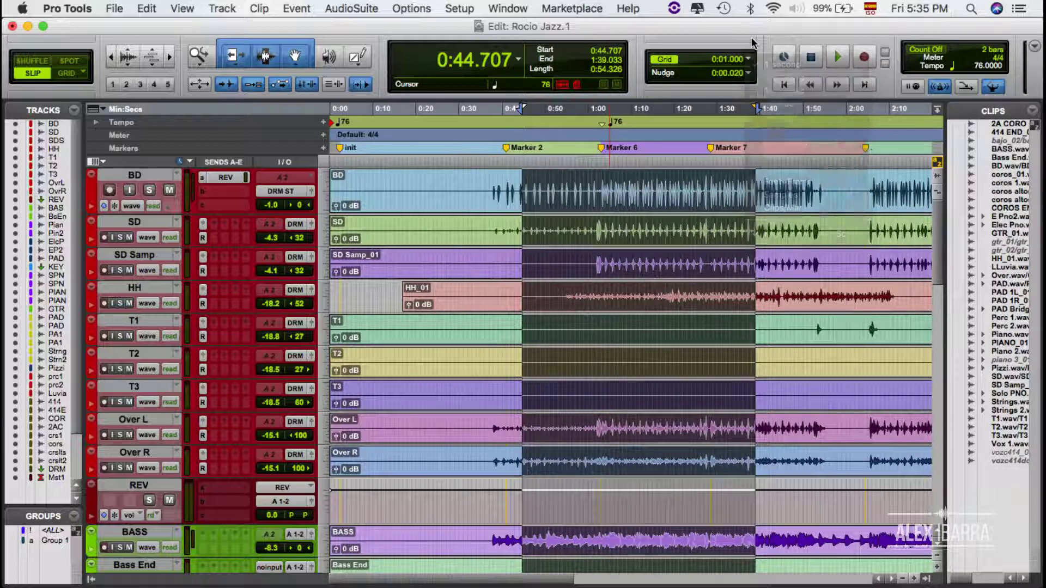
pyautogui.click(748, 73)
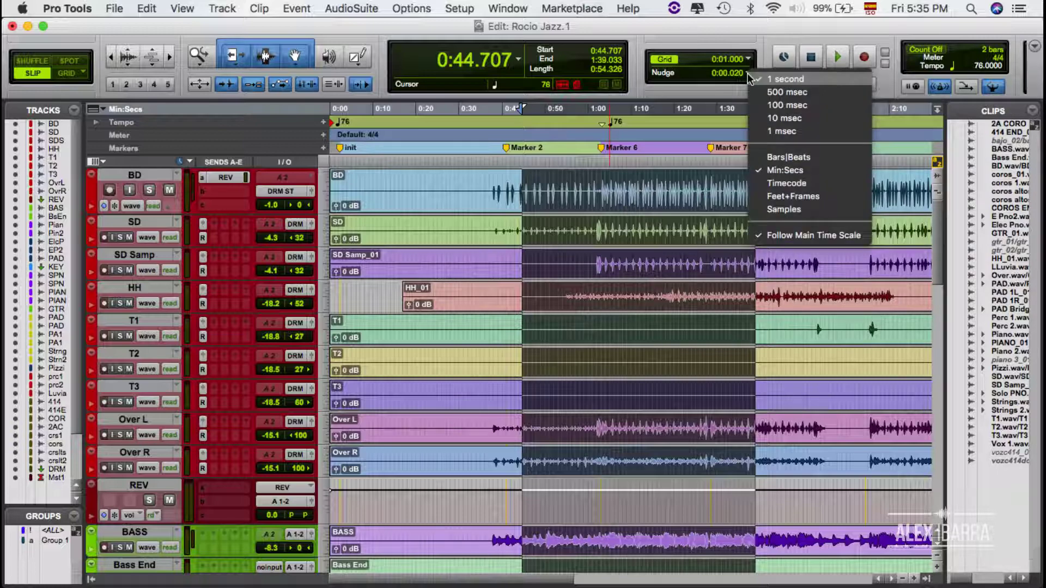
pyautogui.click(769, 46)
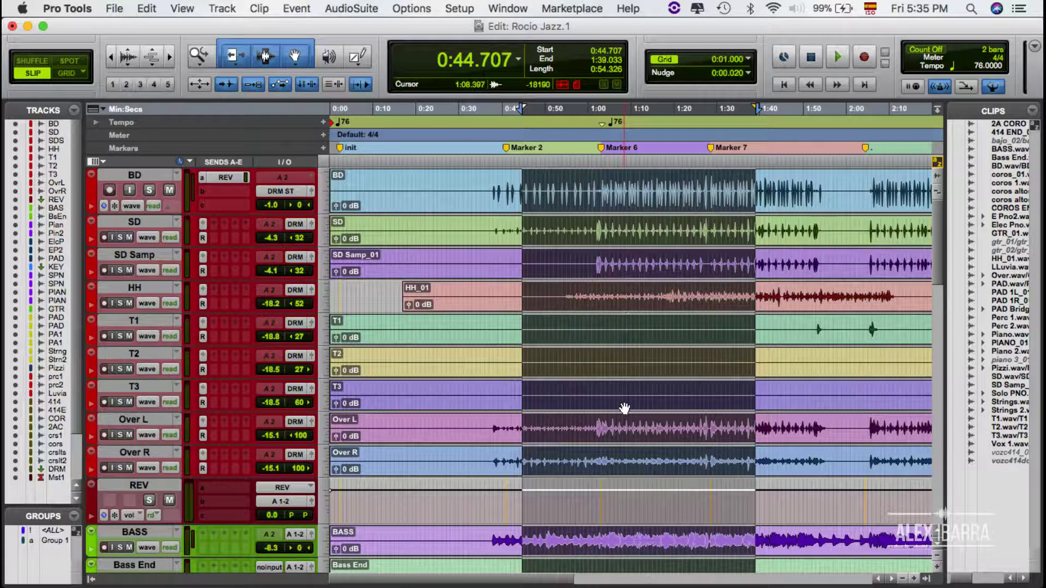
# Switch to the Mix window and examine the channel strips with their sends, routing, pans and faders.
pyautogui.hotkey('ctrl', 'Up')
pyautogui.click(702, 434)
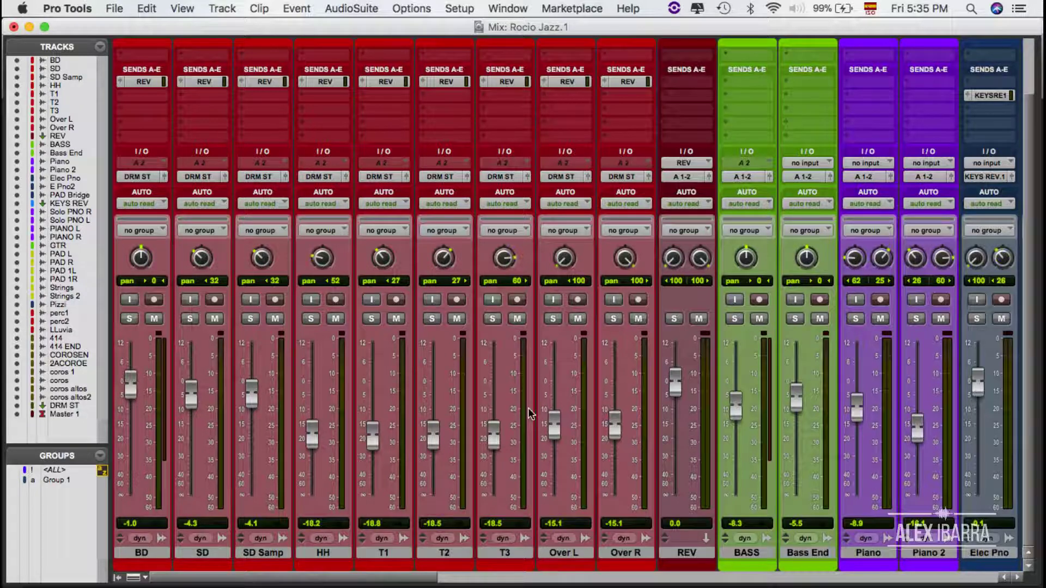
pyautogui.hscroll(10, 528, 414)
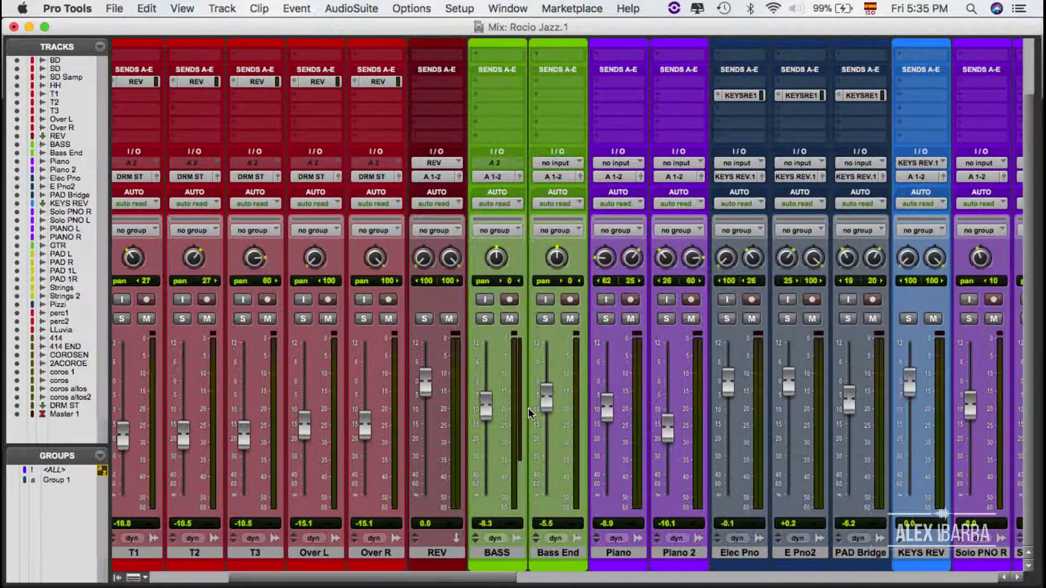
pyautogui.hscroll(-12, 529, 414)
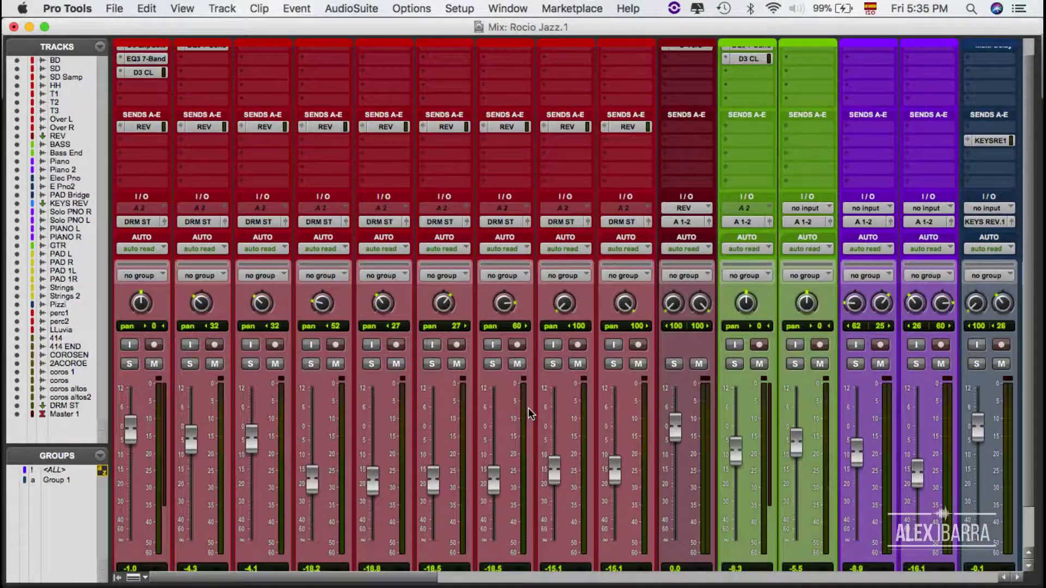
pyautogui.scroll(2, 528, 414)
pyautogui.scroll(-1, 529, 413)
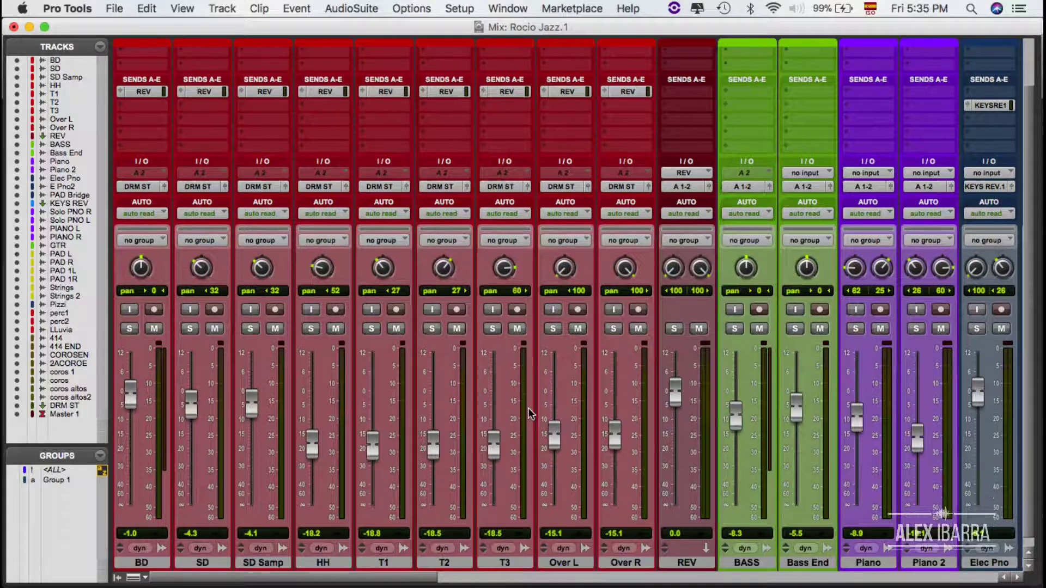
# Switch to the Cubase project window and view the format options of the transport's main time display.
pyautogui.hotkey('ctrl', 'Up')
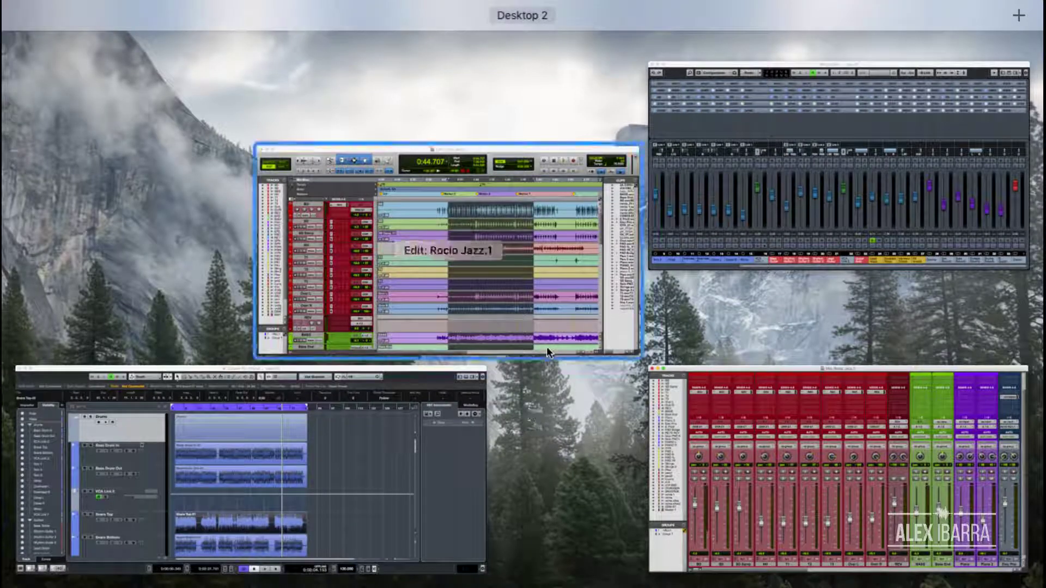
pyautogui.click(458, 449)
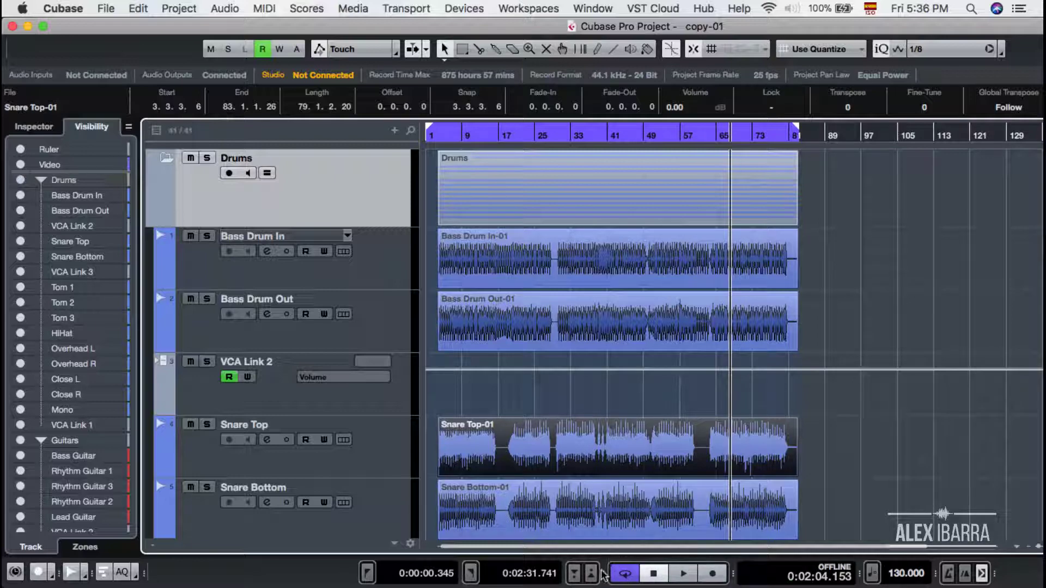
pyautogui.click(744, 573)
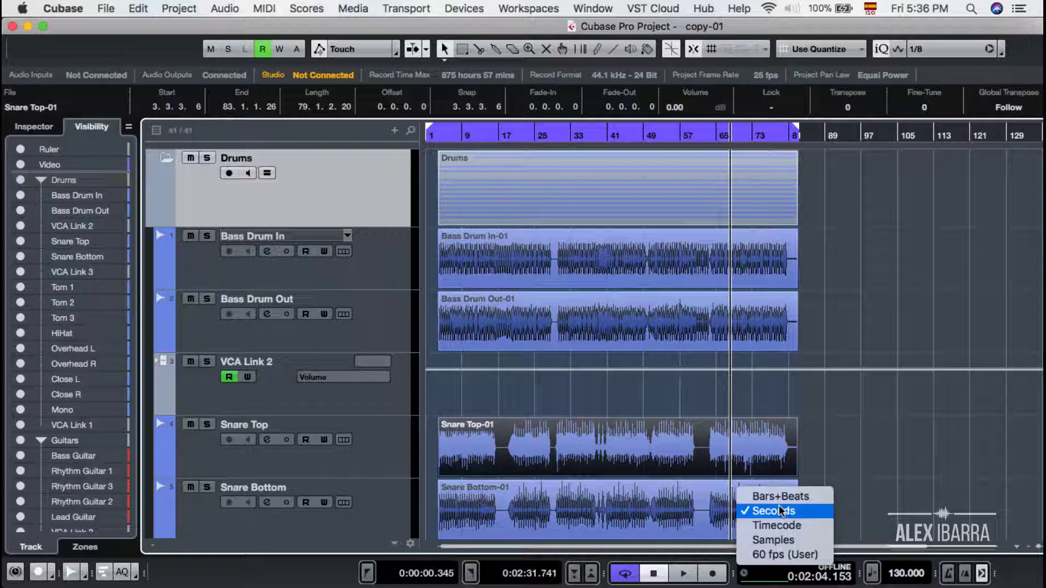
pyautogui.click(857, 474)
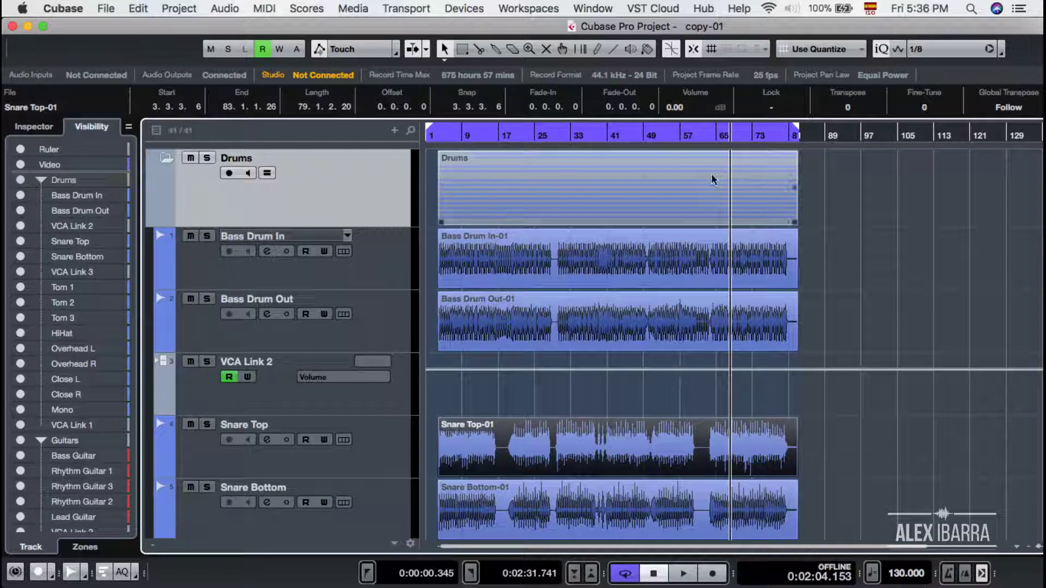
# Move the project cursor along the ruler to about 0:01:15.461, near bar 41.
pyautogui.click(682, 136)
pyautogui.click(629, 136)
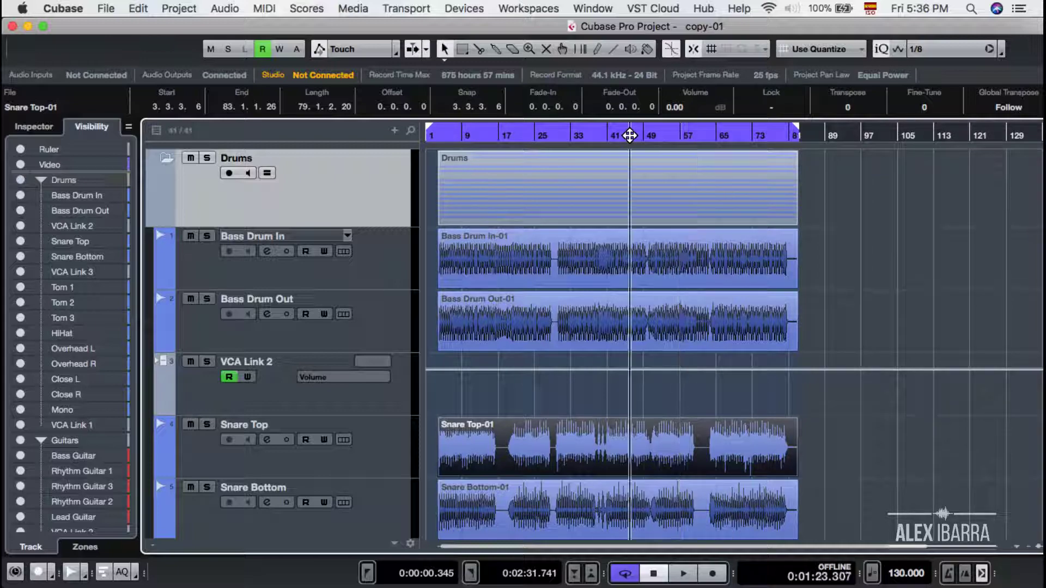
pyautogui.click(610, 135)
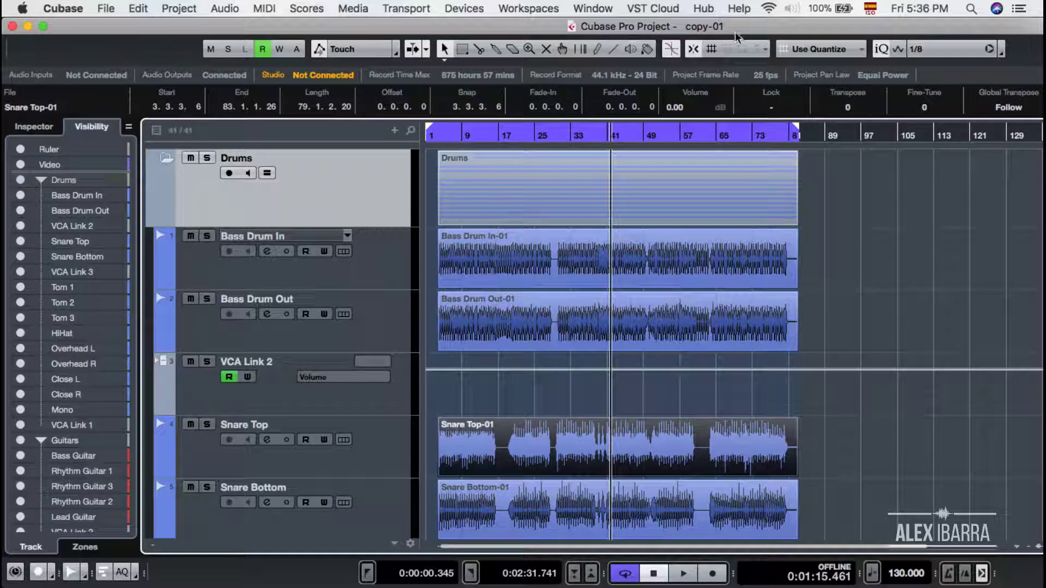
# Select the Bass Drum In, Bass Drum Out, Snare Top and Snare Bottom events one after another.
pyautogui.click(693, 49)
pyautogui.click(703, 259)
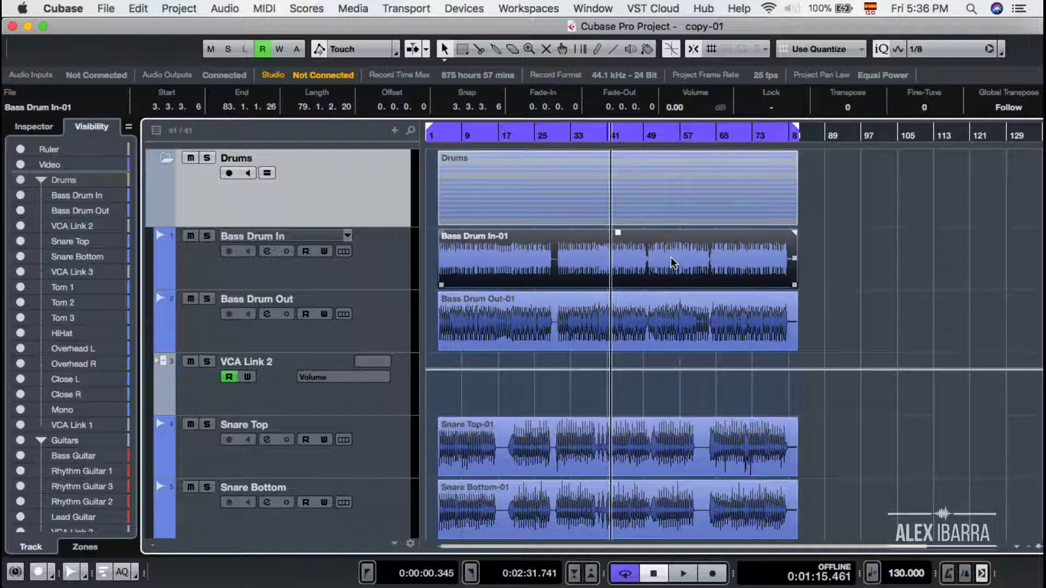
pyautogui.click(659, 322)
pyautogui.click(644, 442)
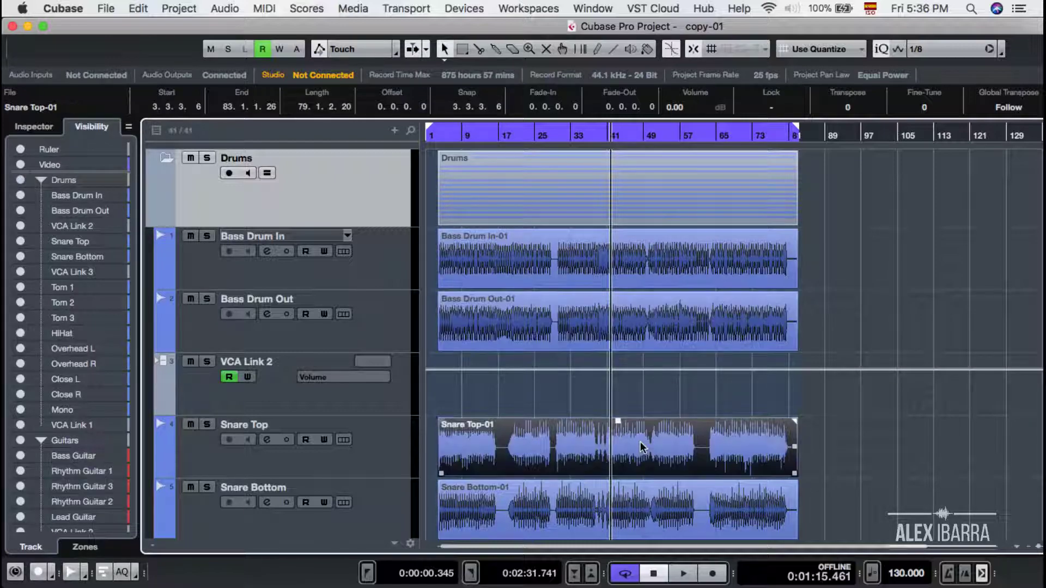
pyautogui.click(640, 508)
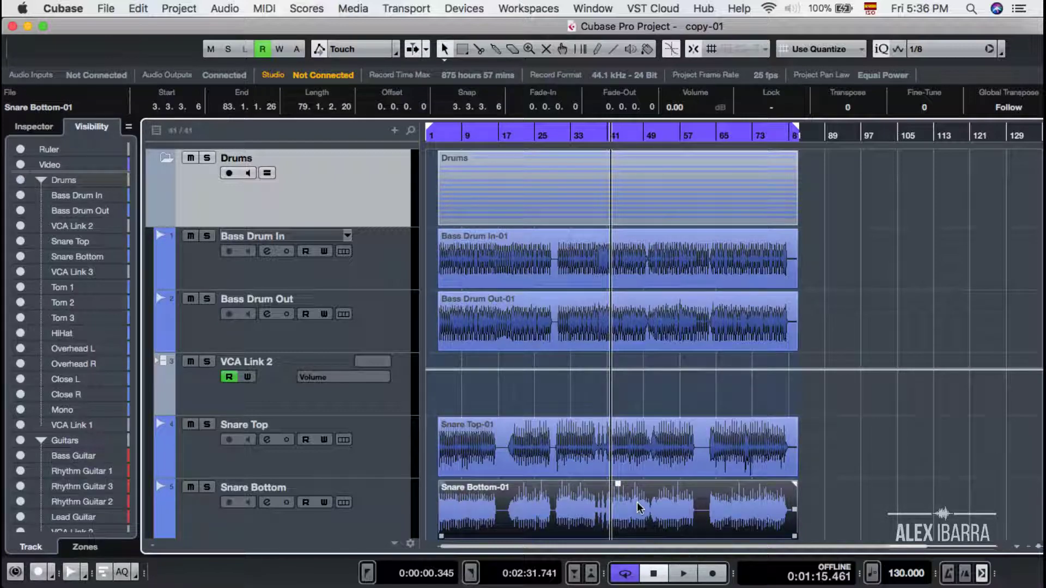
# Switch to the MixConsole window, expand the Inserts rack to view the channels' plug-ins, and collapse it again.
pyautogui.hotkey('ctrl', 'Up')
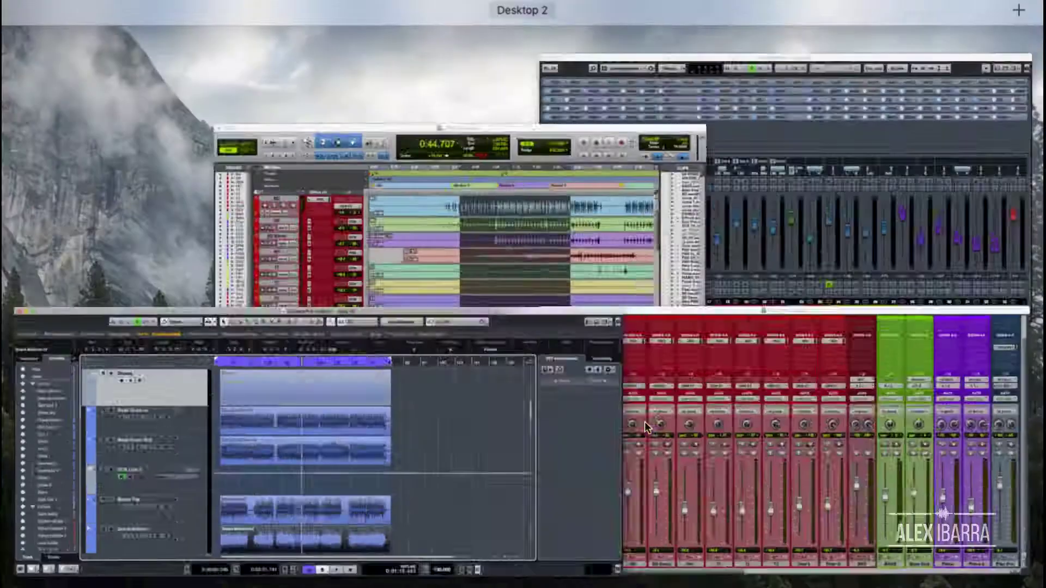
pyautogui.click(794, 217)
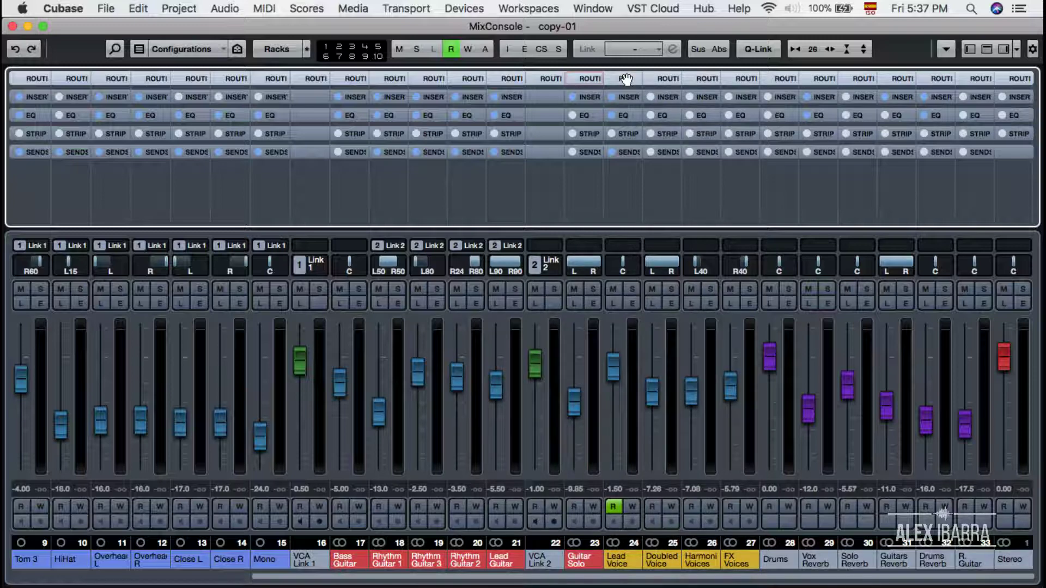
pyautogui.moveTo(626, 79); pyautogui.dragTo(623, 97)
pyautogui.click(622, 94)
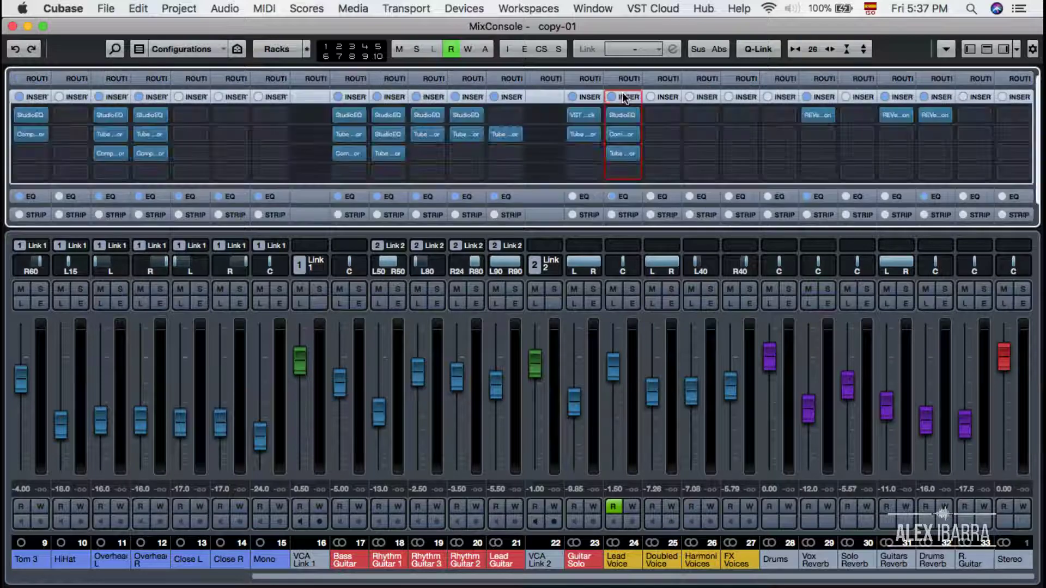
pyautogui.click(623, 77)
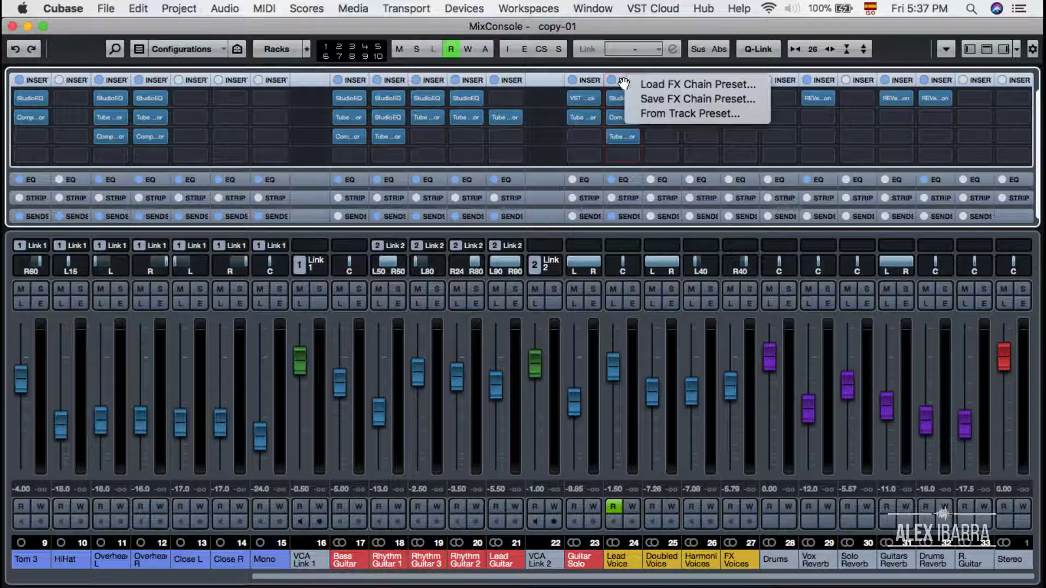
pyautogui.click(624, 83)
pyautogui.click(620, 80)
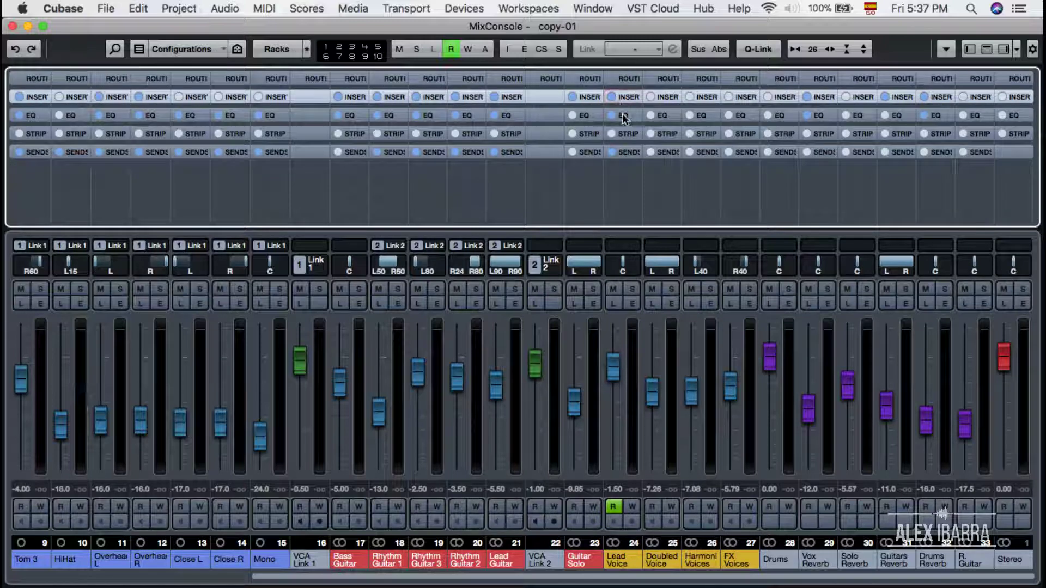